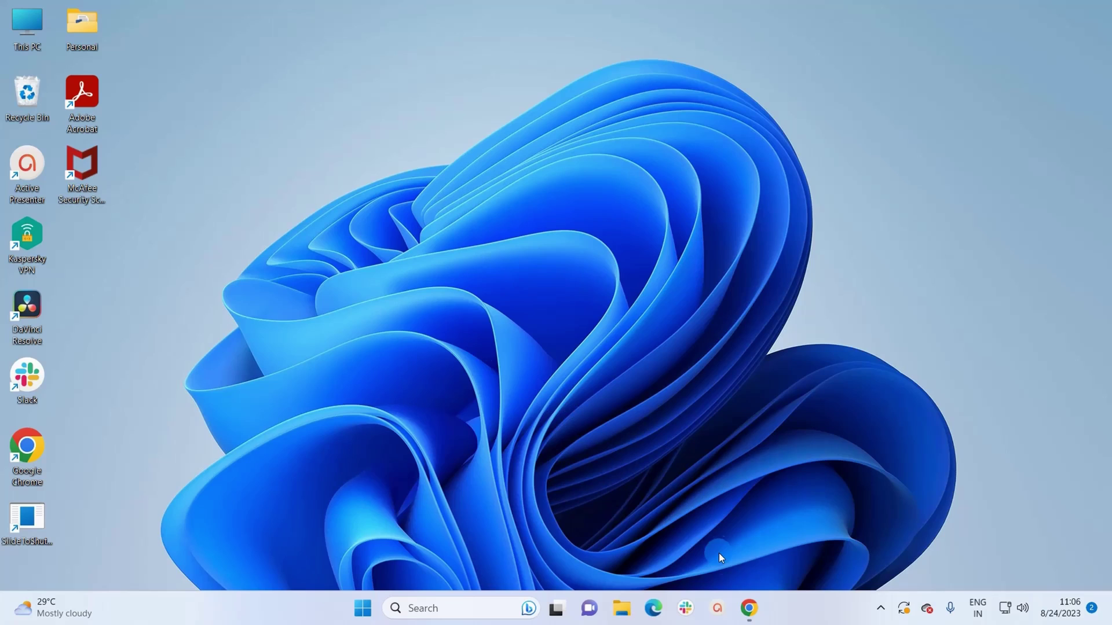
Step: Search Google in Chrome for 'download vlc media player for windows 11'
{"action": "left_click", "coordinate": [749, 609]}
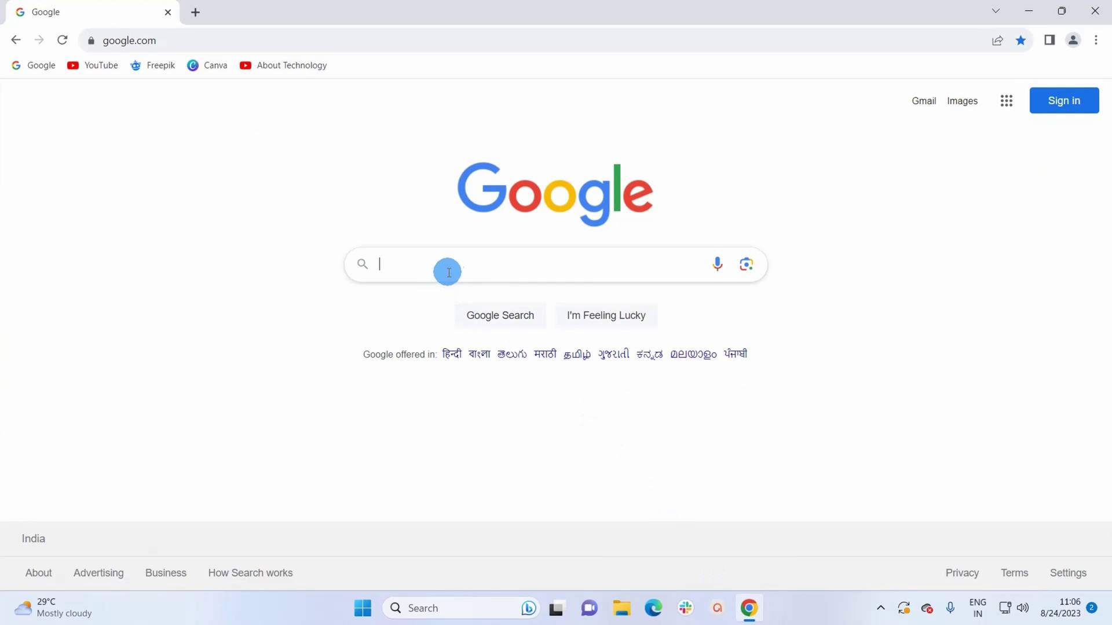
{"action": "left_click", "coordinate": [459, 265]}
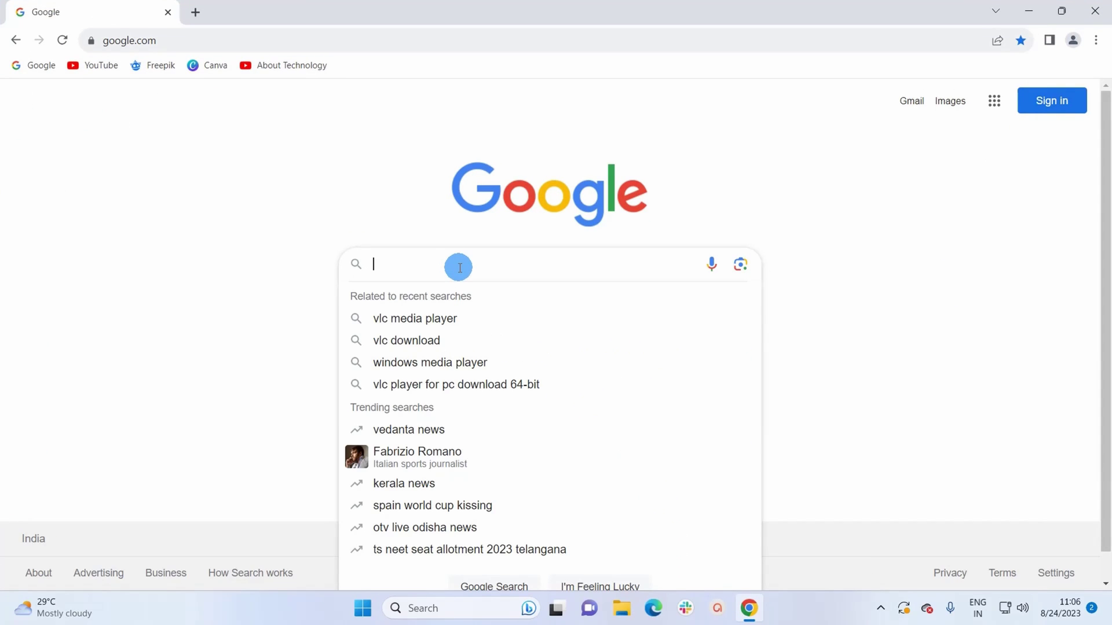
{"action": "type", "text": "d"}
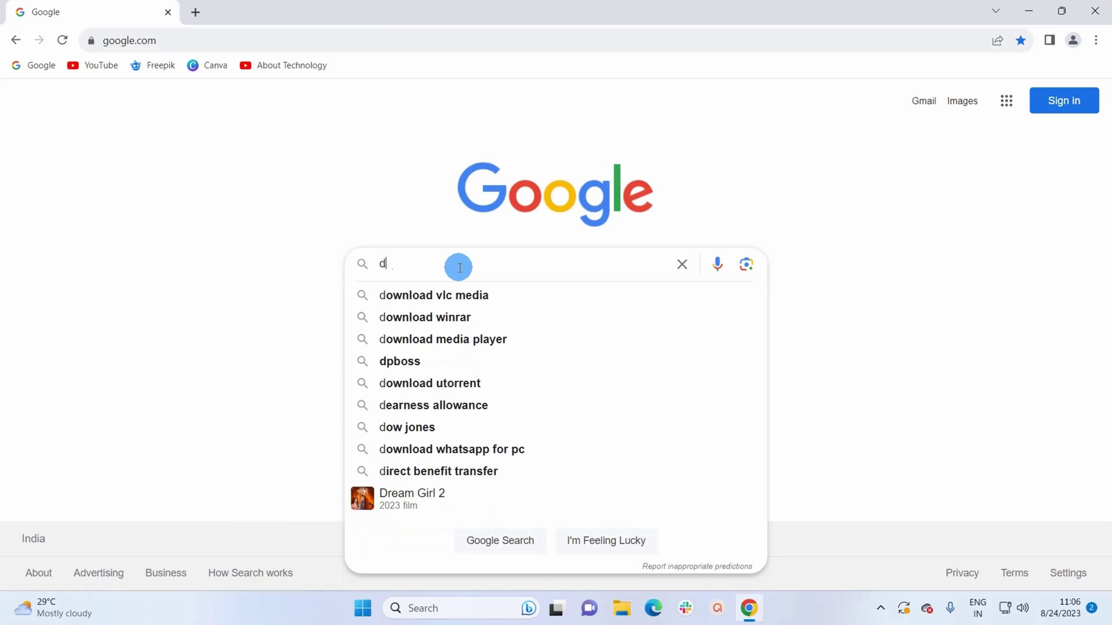
{"action": "type", "text": "ownload vlc media player for windows 11"}
{"action": "key", "text": "Return"}
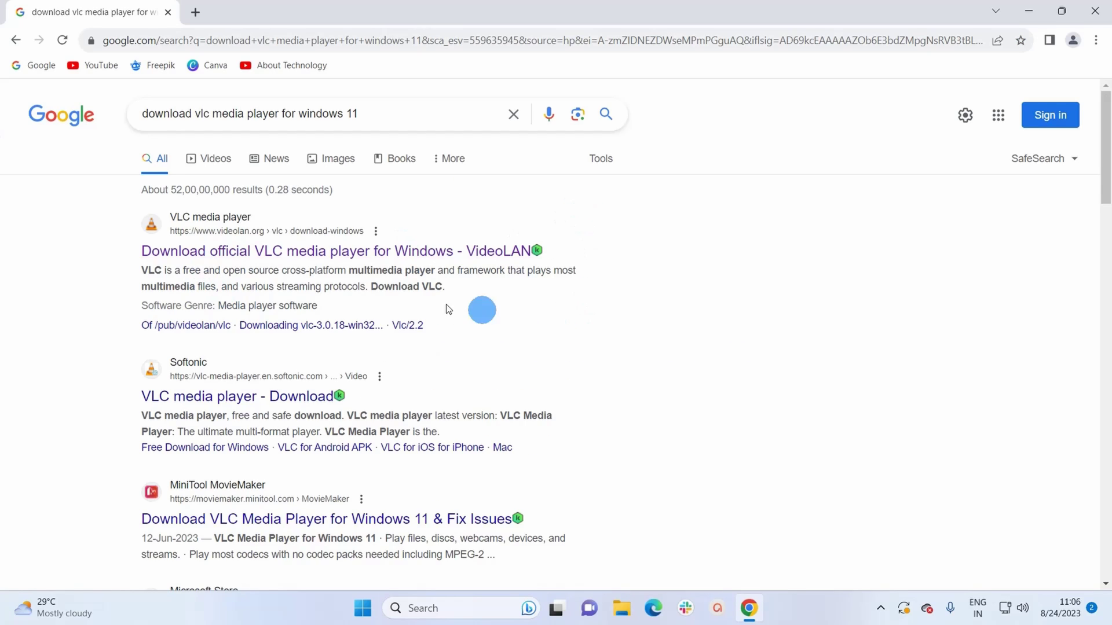
Step: Get the VLC 3.0.18 Windows installer from VideoLAN's download page, saved to Downloads
{"action": "left_click", "coordinate": [252, 254]}
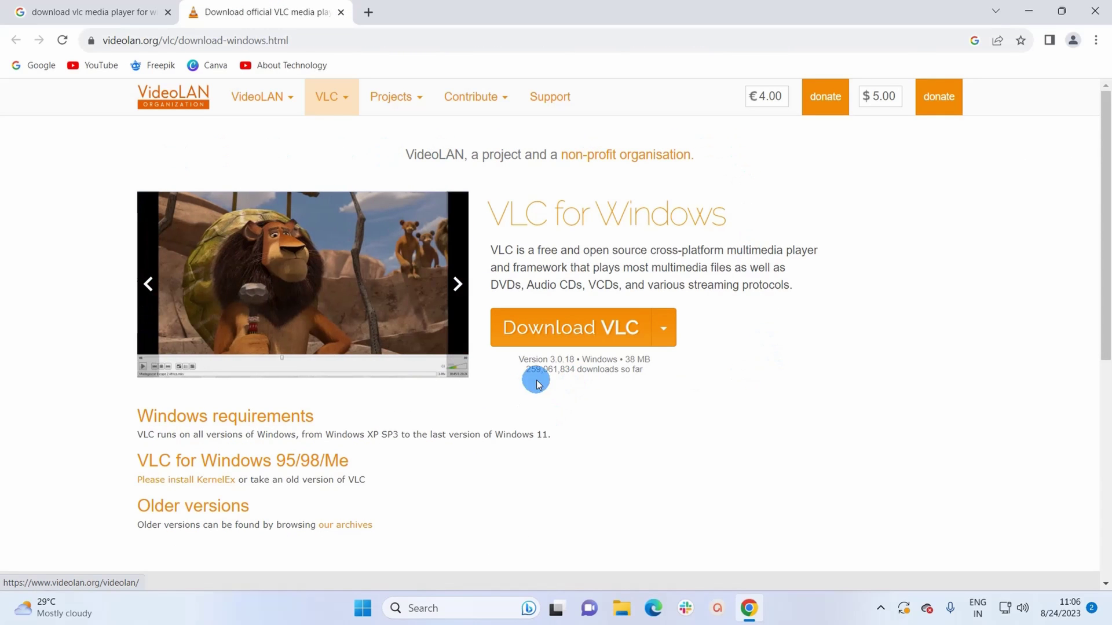
{"action": "left_click", "coordinate": [584, 339]}
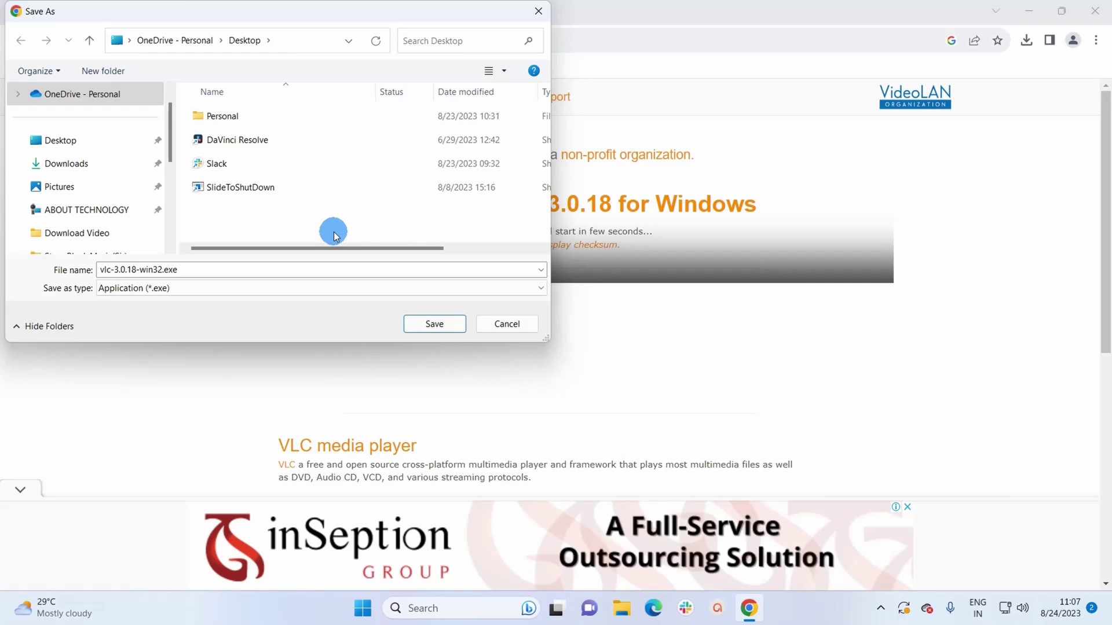
{"action": "left_click", "coordinate": [105, 171]}
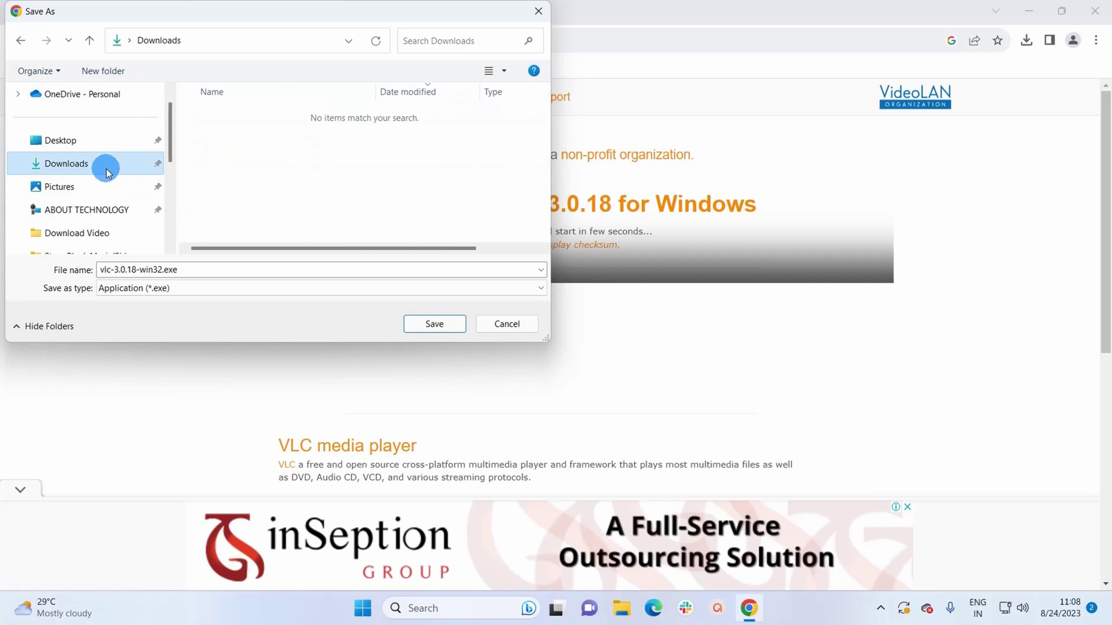
{"action": "left_click", "coordinate": [433, 325]}
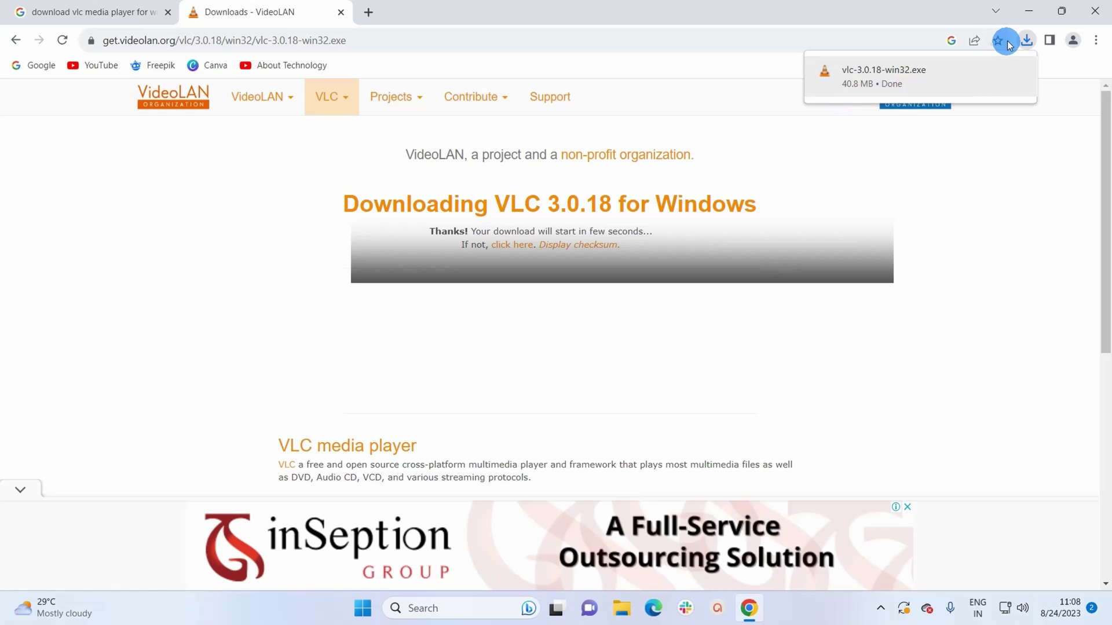
Step: Run vlc-3.0.18-win32.exe from the Downloads folder in File Explorer
{"action": "left_click", "coordinate": [1029, 11]}
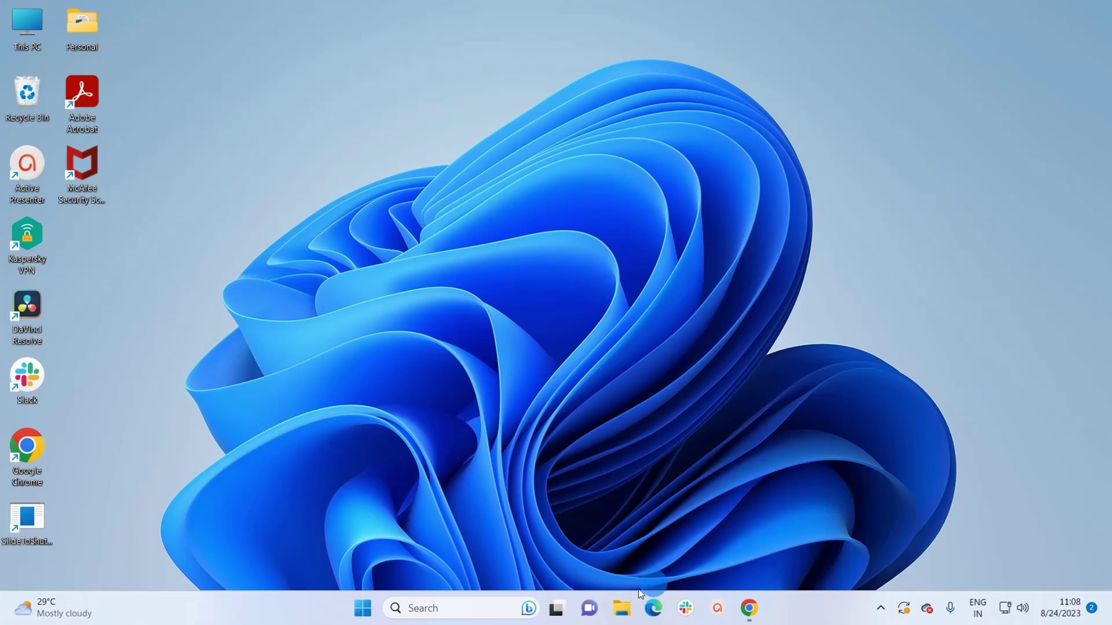
{"action": "left_click", "coordinate": [623, 608]}
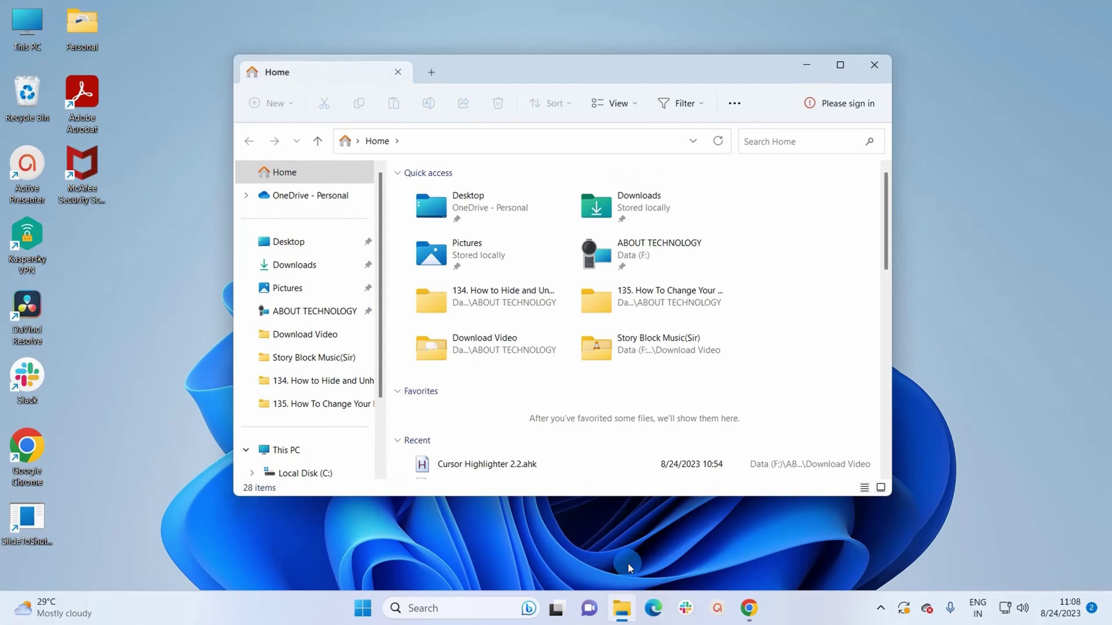
{"action": "left_click", "coordinate": [298, 269]}
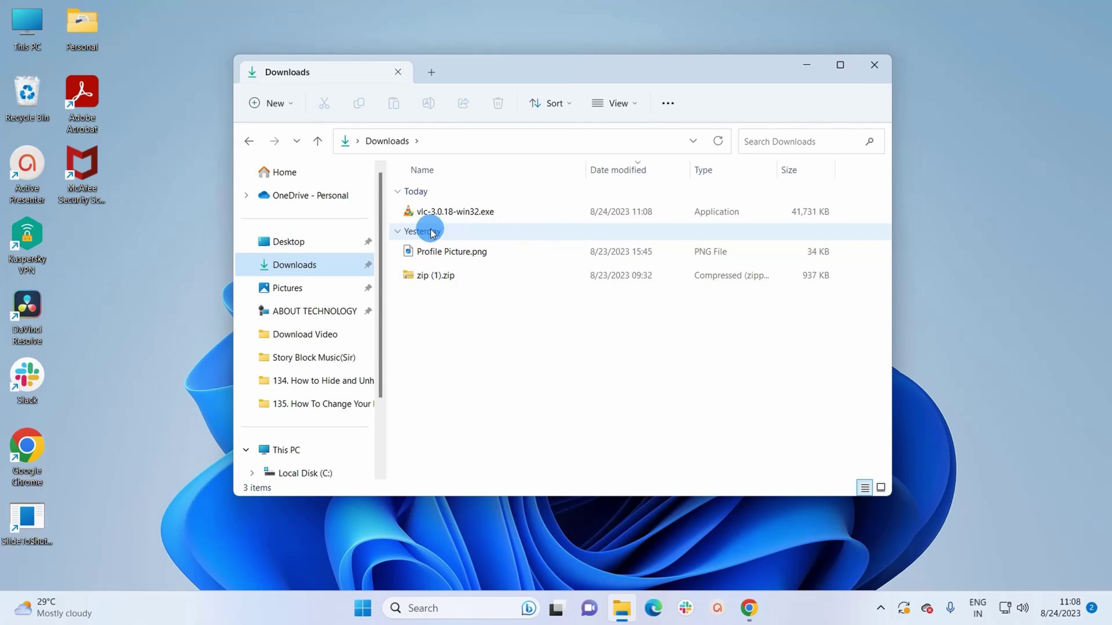
{"action": "double_click", "coordinate": [477, 219]}
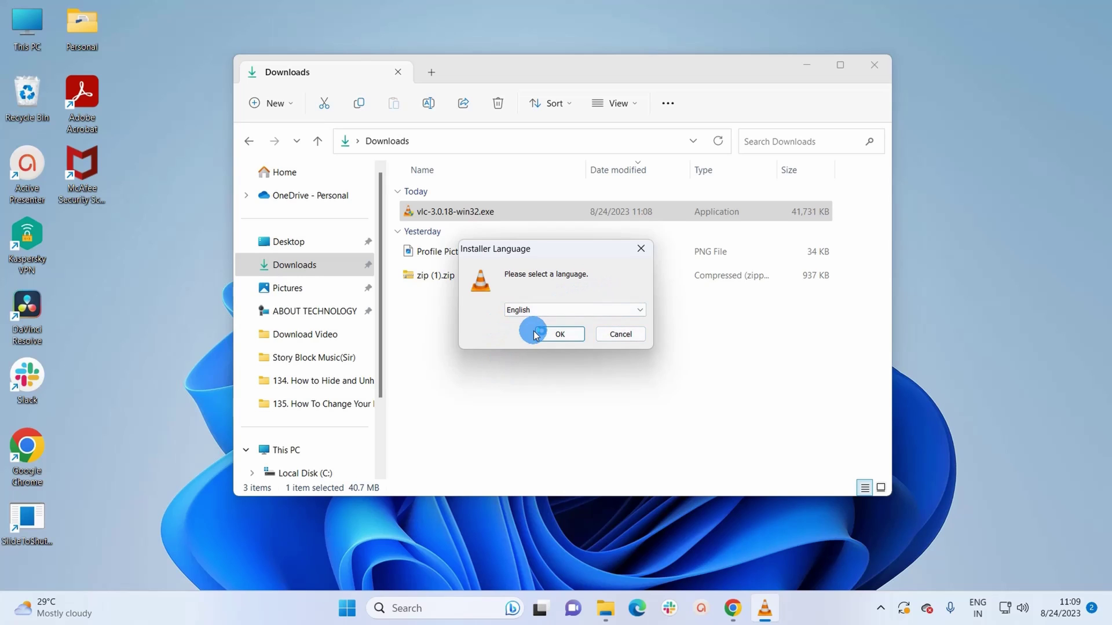
Step: Install VLC in English, accepting the license, default components and default folder
{"action": "left_click", "coordinate": [806, 66]}
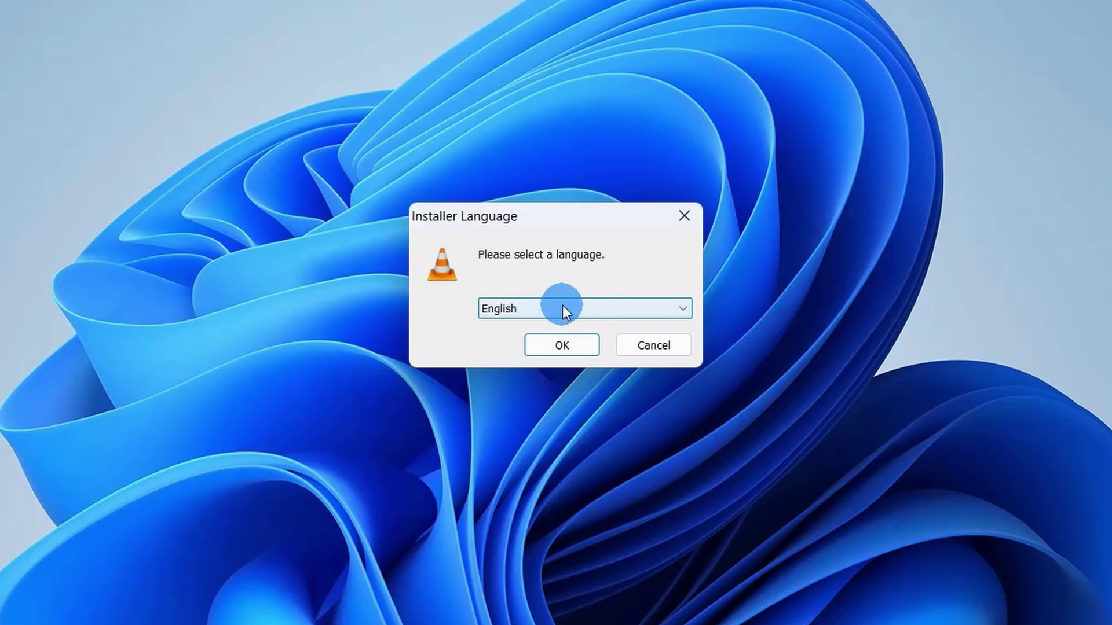
{"action": "left_click", "coordinate": [579, 347]}
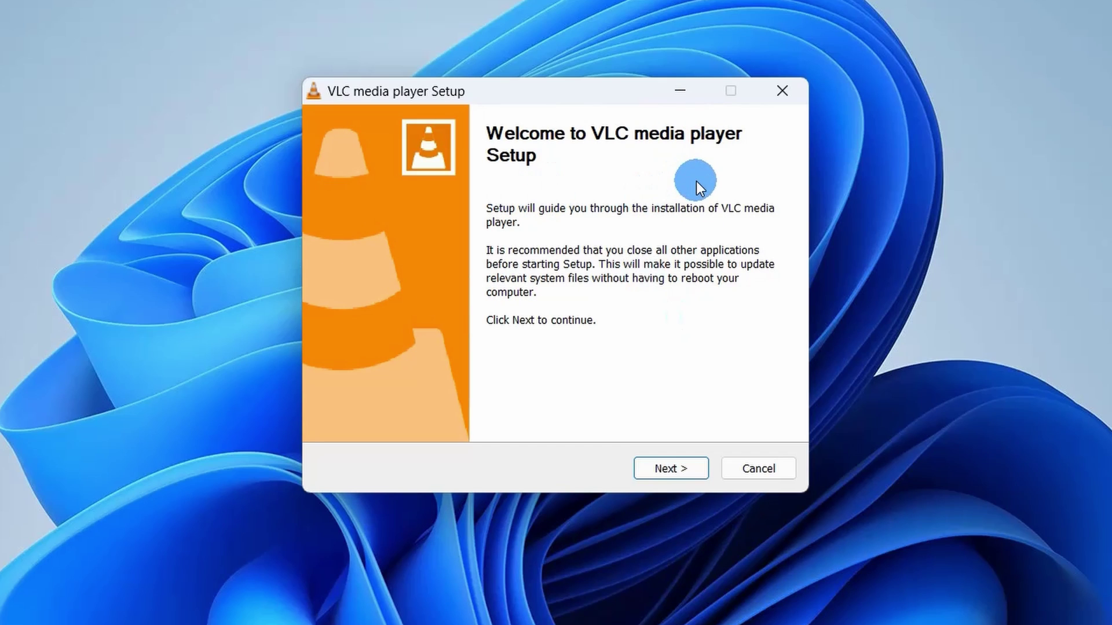
{"action": "left_click", "coordinate": [684, 470]}
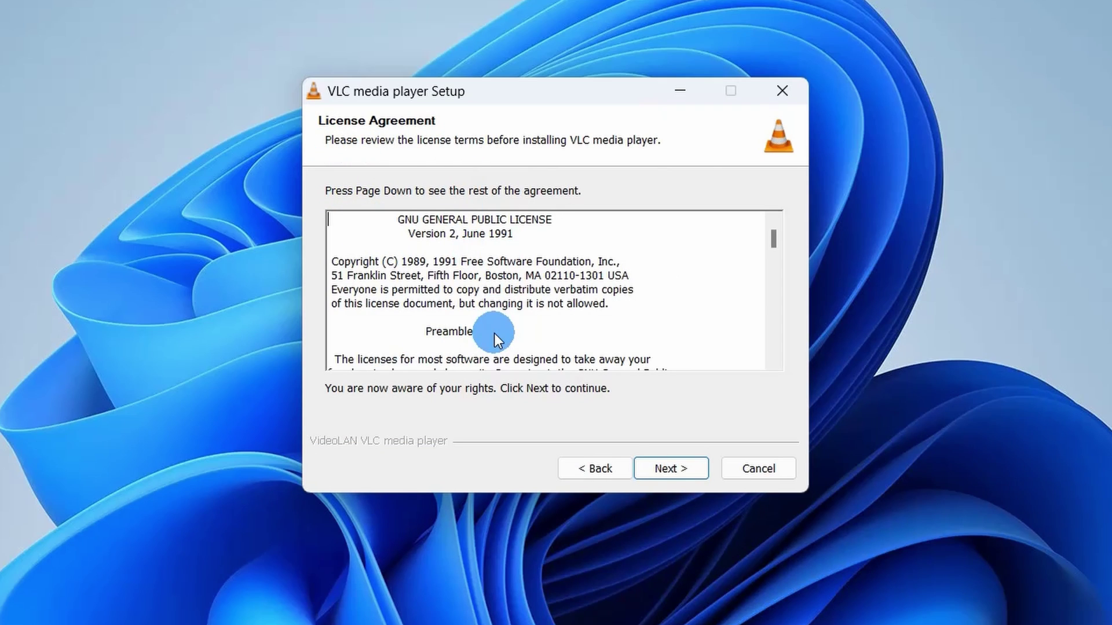
{"action": "left_click", "coordinate": [685, 469]}
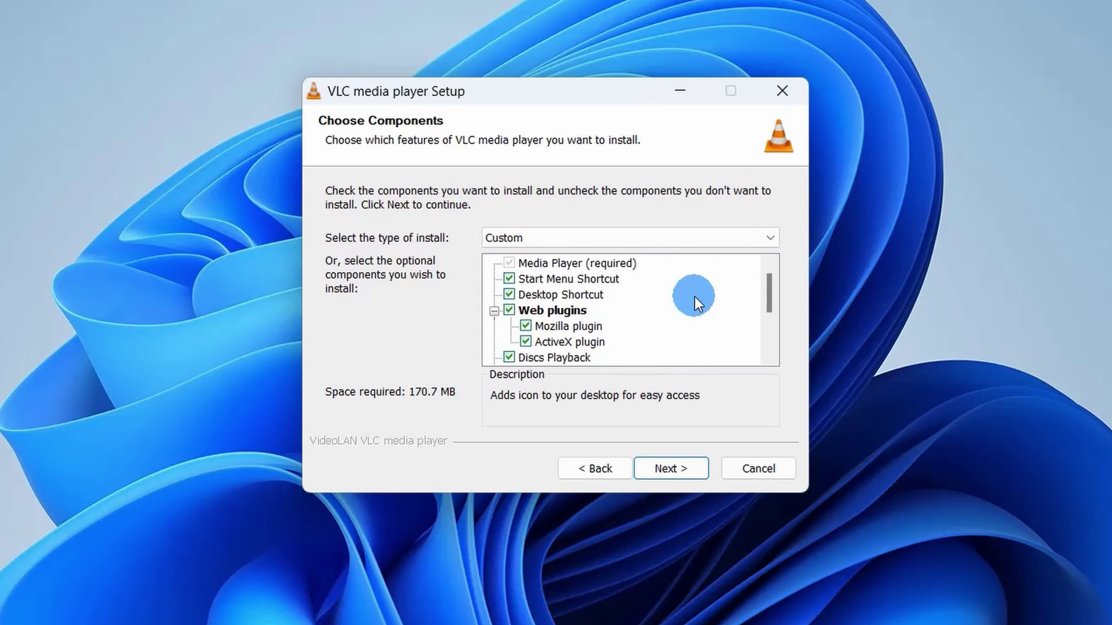
{"action": "left_click", "coordinate": [694, 471]}
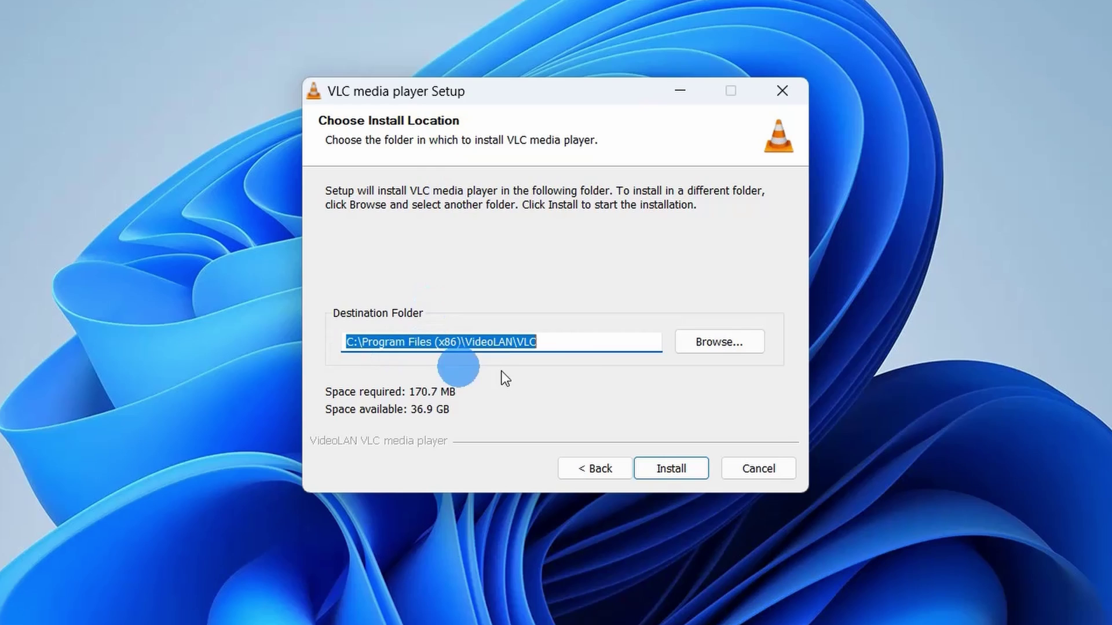
{"action": "left_click", "coordinate": [694, 470]}
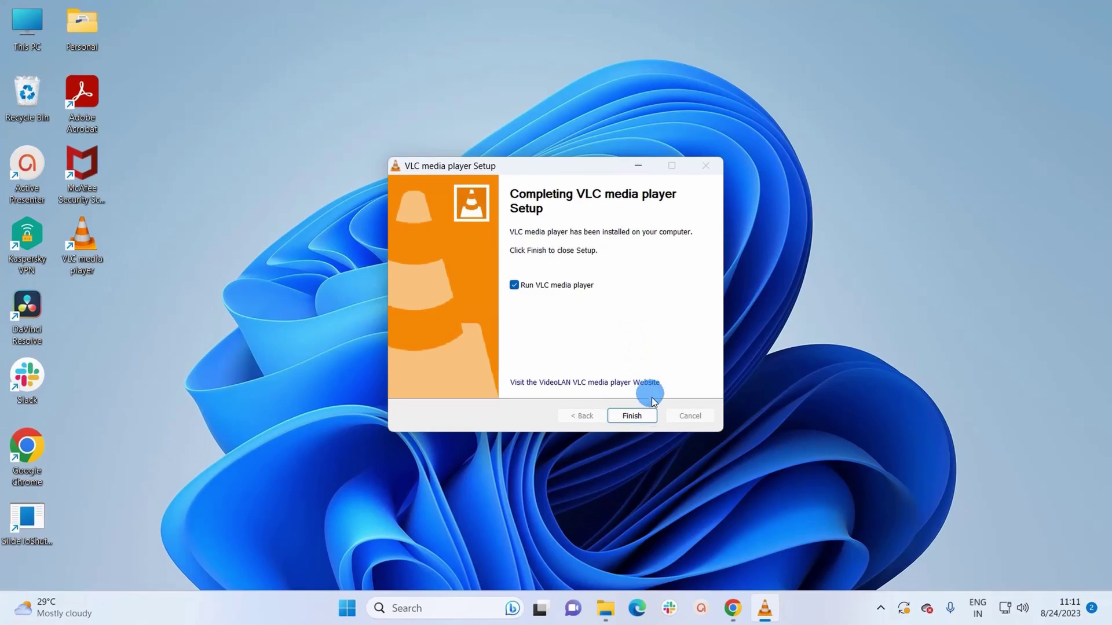
Step: Launch VLC and open corporate-uplifting-SBA-346740978.mp3 from the Story Block Music(Sir) folder
{"action": "left_click", "coordinate": [631, 416]}
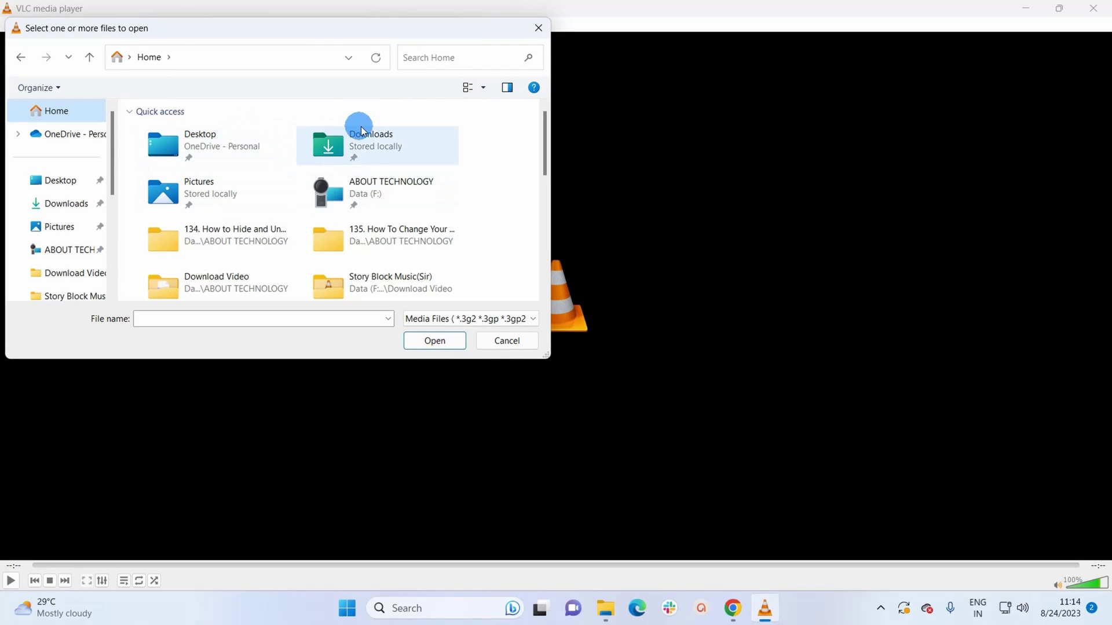
{"action": "left_click", "coordinate": [73, 296]}
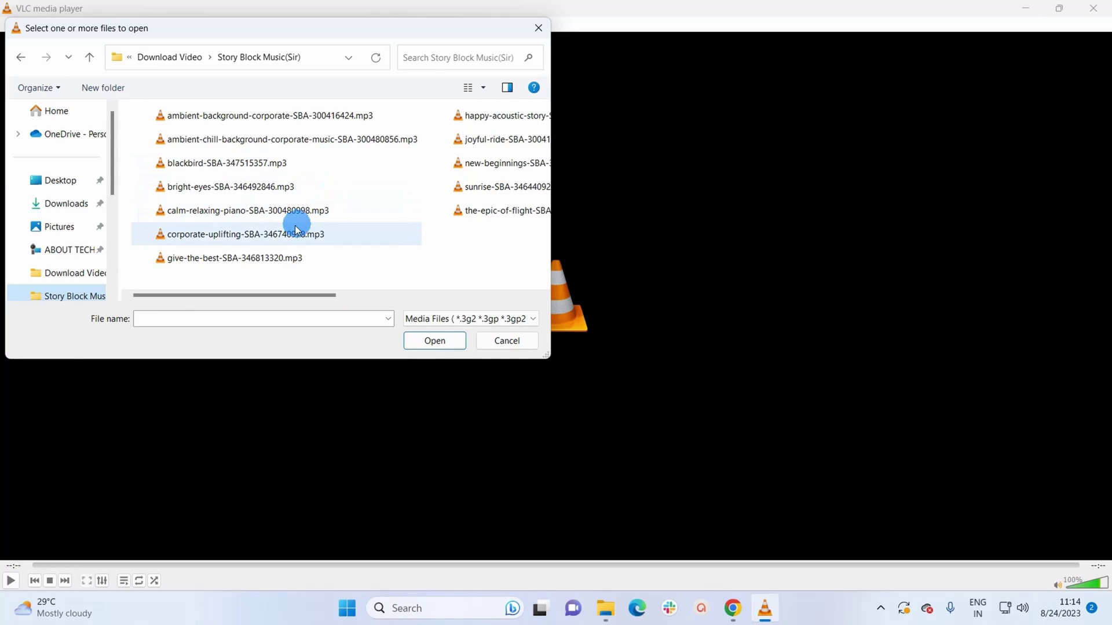
{"action": "left_click", "coordinate": [259, 240]}
{"action": "left_click", "coordinate": [426, 344]}
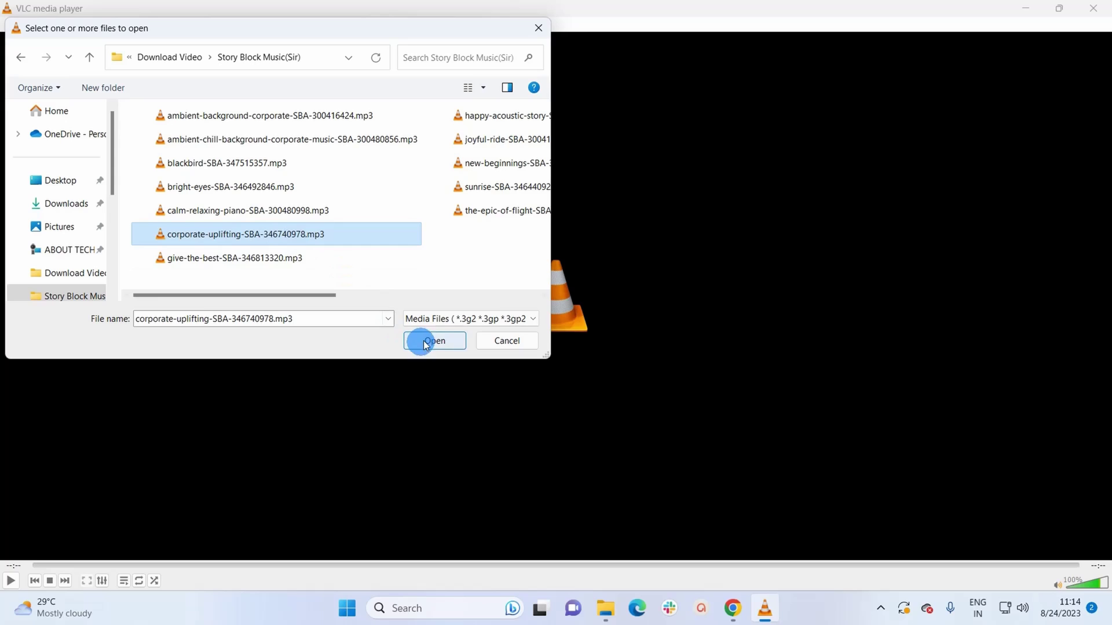